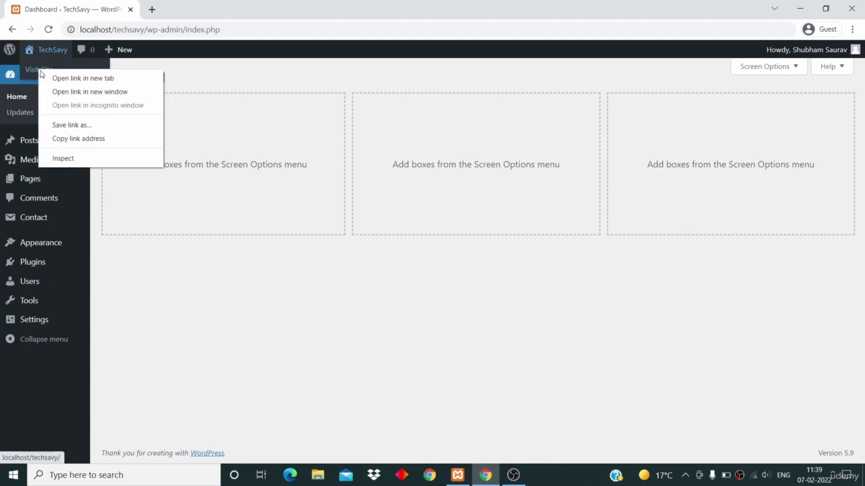
Open the TechSavy site in a separate browser tab and examine its home page from header navigation to footer.
left_click(51, 79)
left_click(182, 11)
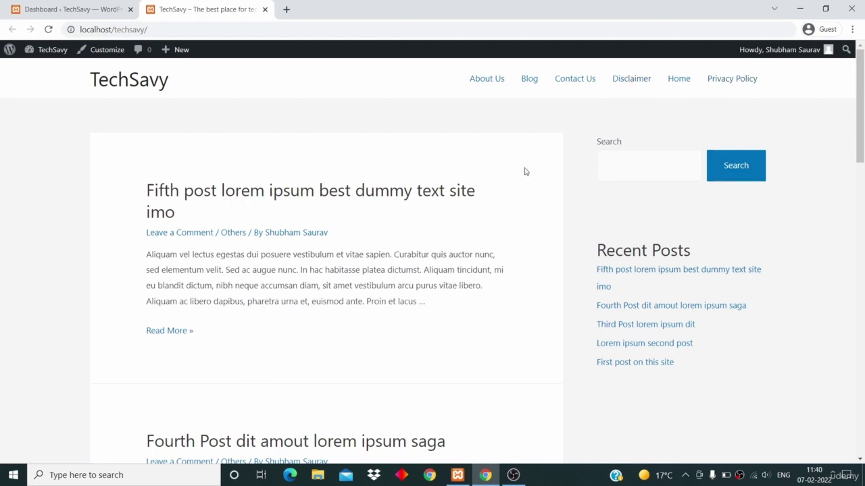
scroll(465, 252, "down", 1)
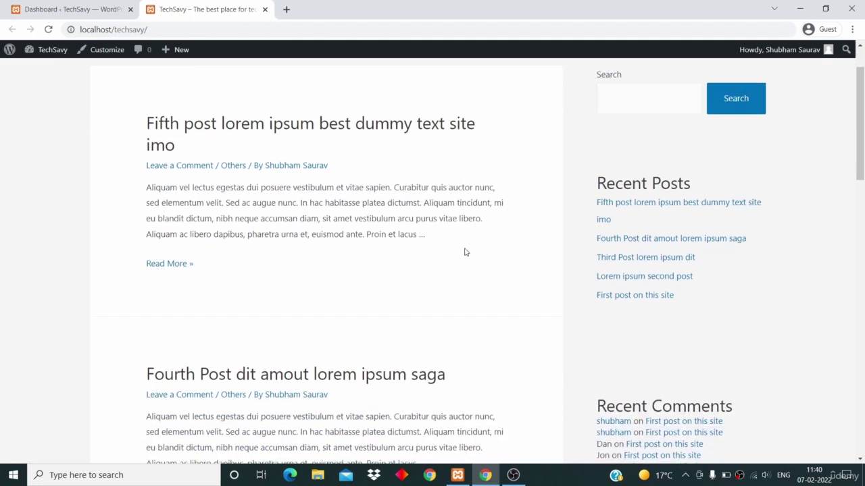
scroll(465, 252, "up", 1)
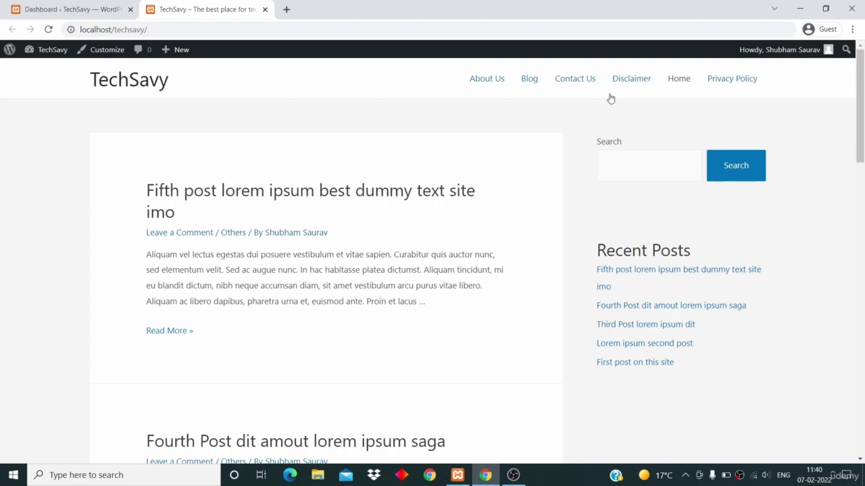
scroll(482, 201, "down", 14)
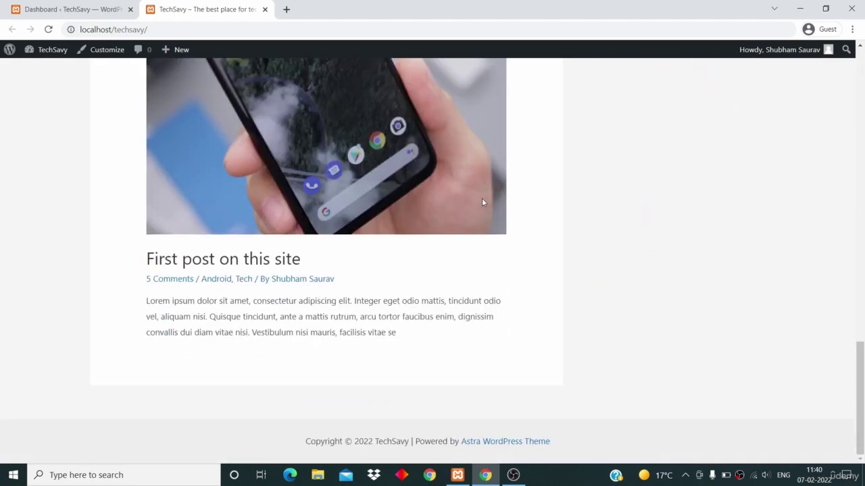
scroll(482, 202, "up", 14)
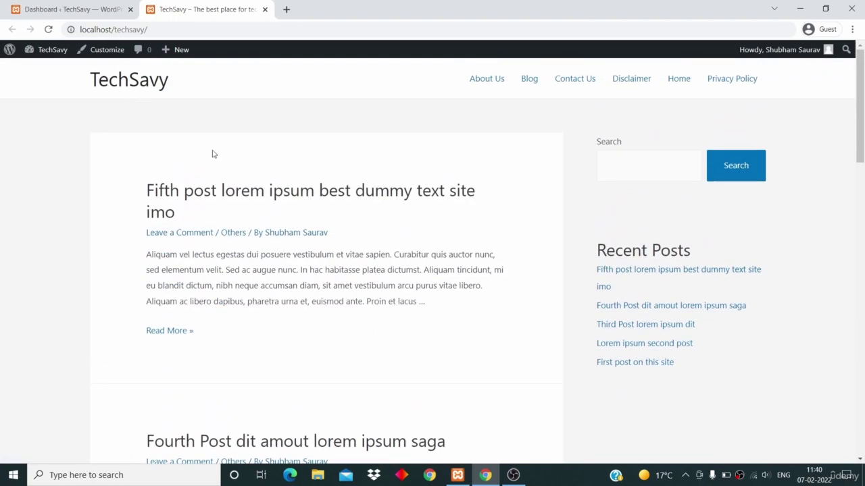
In the dashboard's menu editor, name a new menu "Top Menu" and assign it to the Primary Menu display location.
left_click(60, 11)
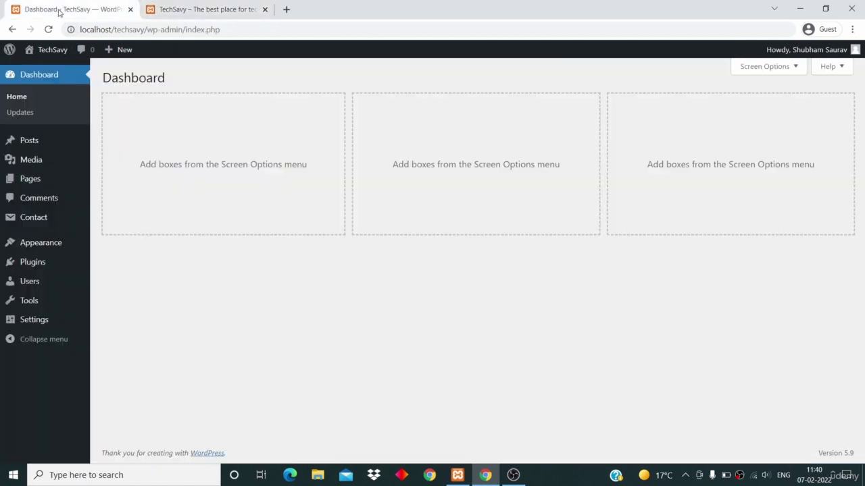
mouse_move(53, 242)
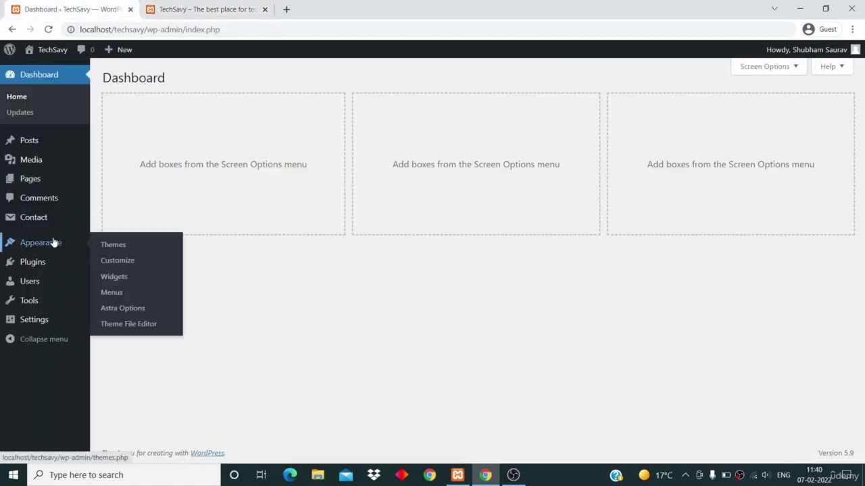
left_click(121, 298)
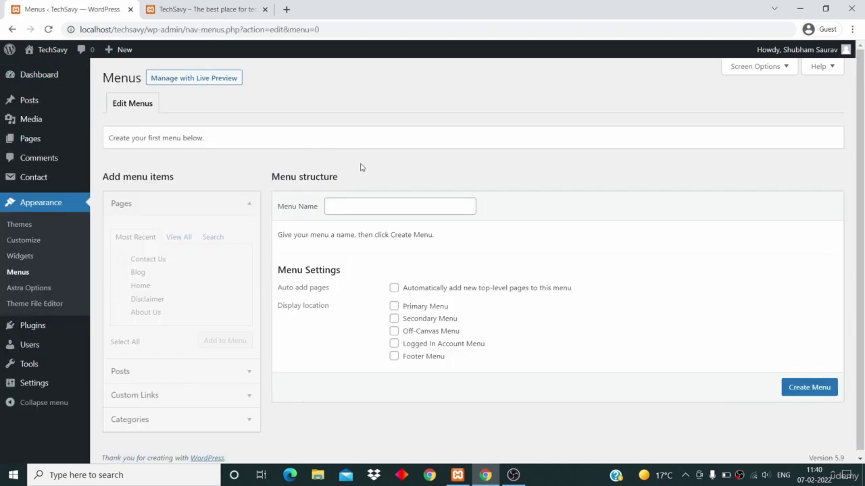
left_click(362, 205)
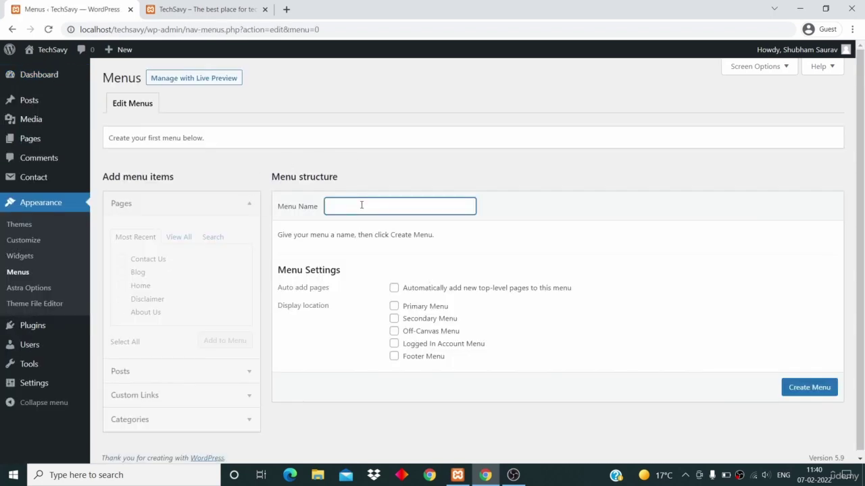
type("Top Menu")
left_click_drag(277, 311, 327, 306)
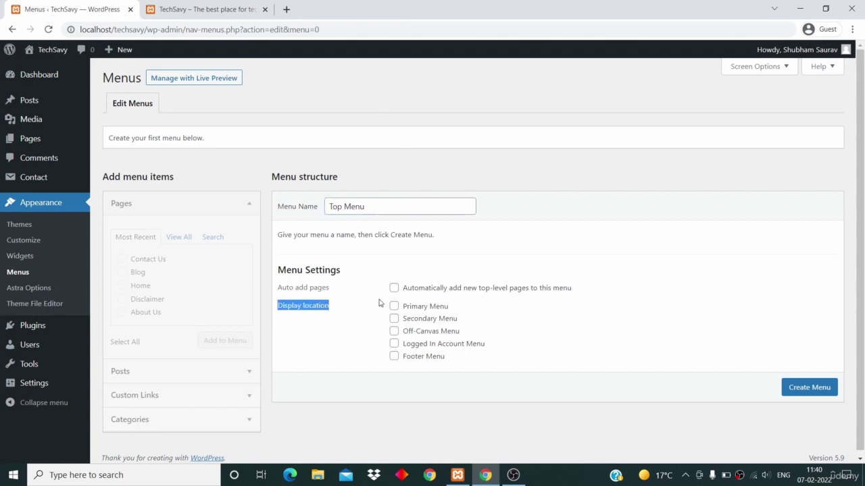
left_click(417, 306)
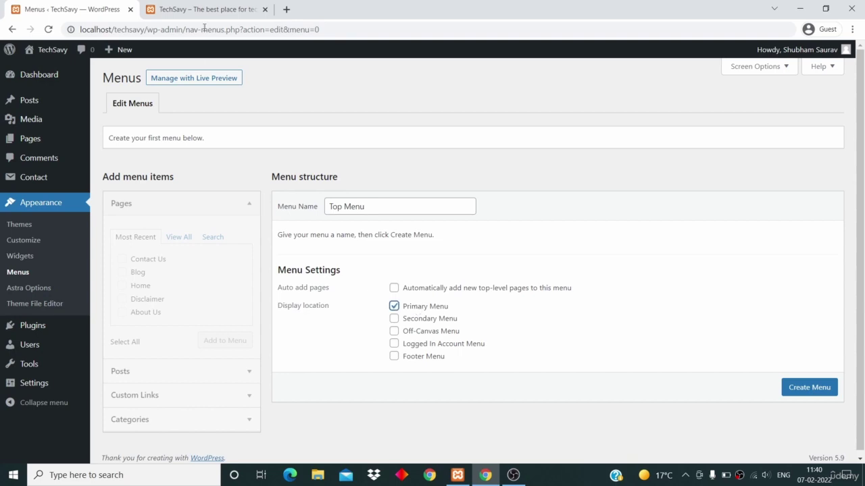
Check the header navigation on the live site, and create Top Menu without automatically adding new top-level pages.
left_click(197, 10)
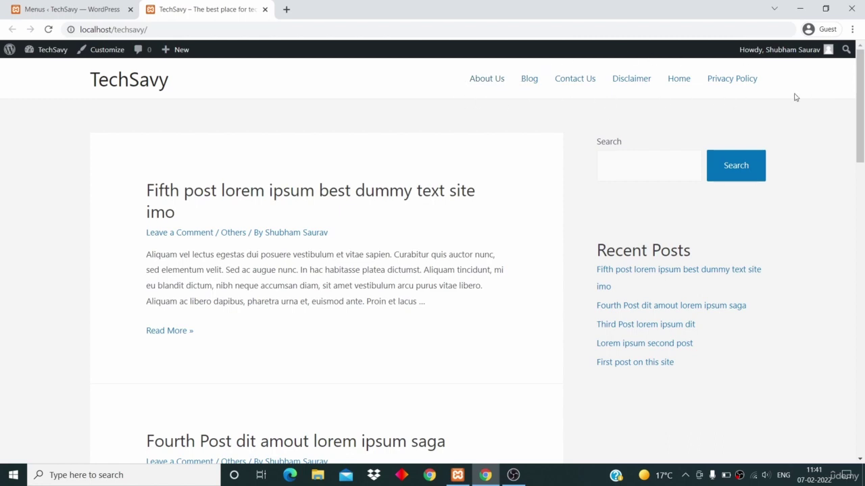
left_click(63, 10)
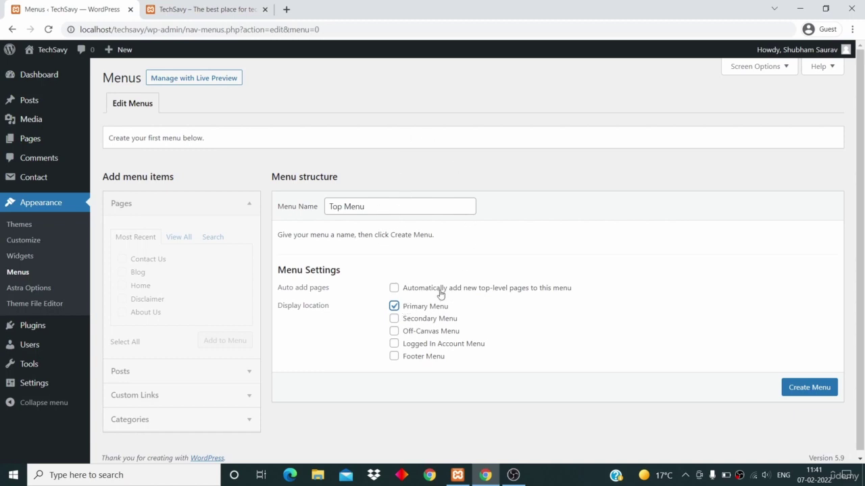
left_click_drag(287, 287, 331, 291)
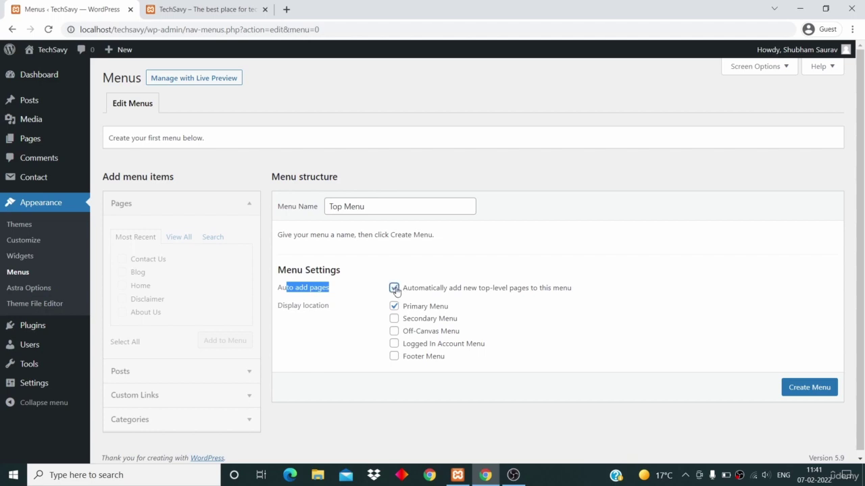
left_click(308, 304)
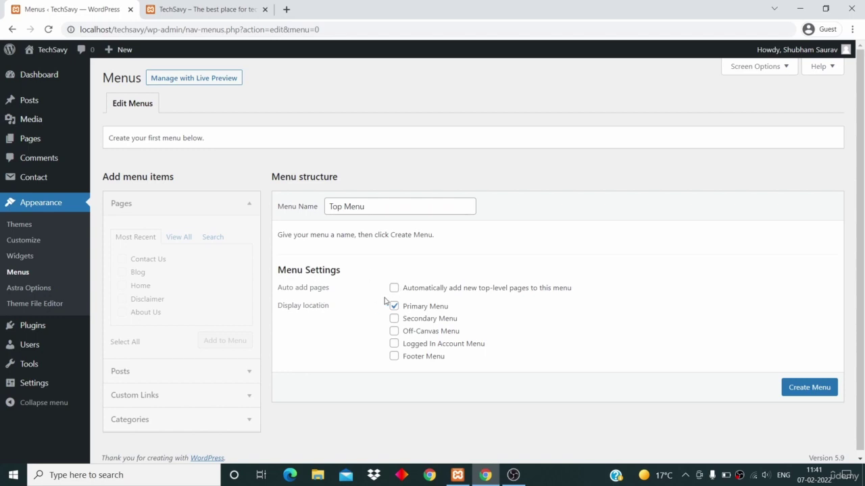
left_click(797, 387)
left_click(795, 390)
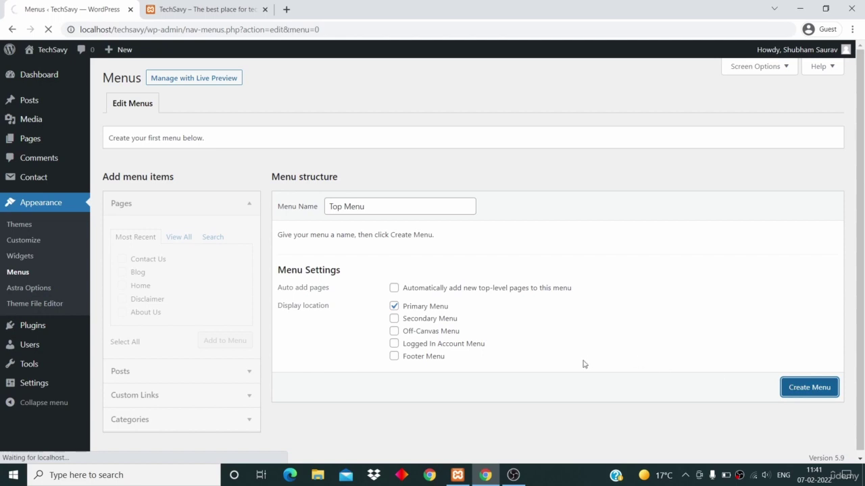
Add the About Us and Contact Us pages to Top Menu.
scroll(584, 364, "down", 1)
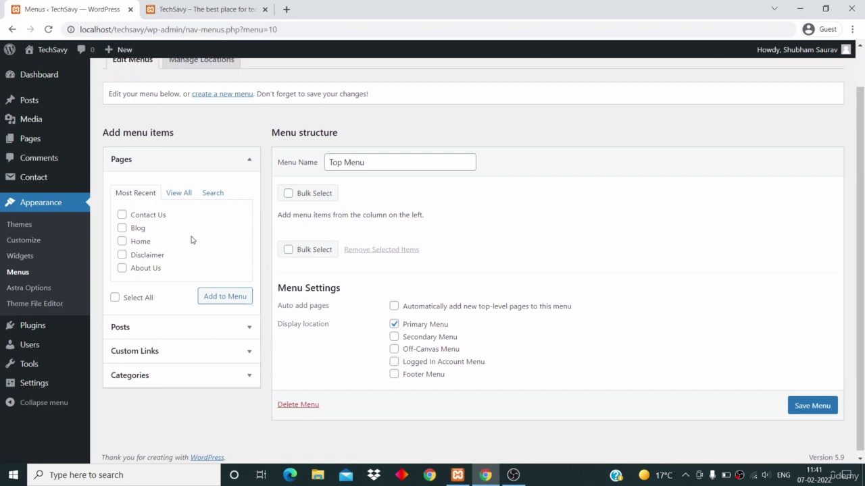
left_click(122, 269)
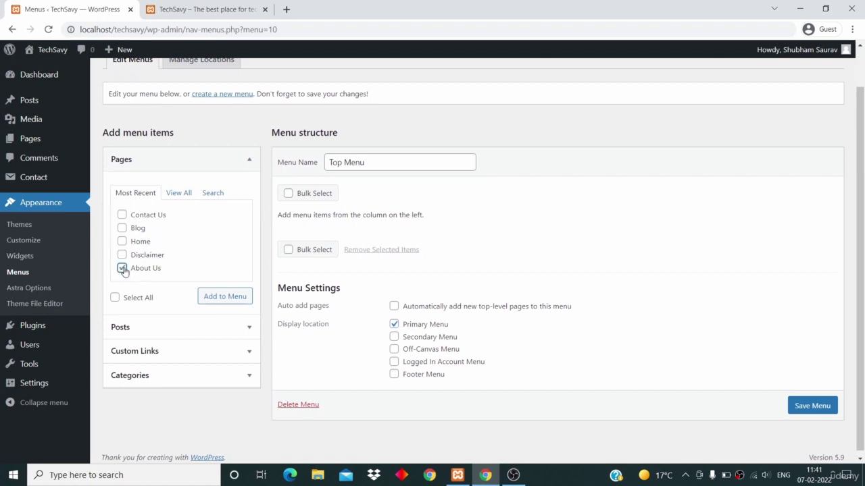
left_click(122, 215)
left_click(218, 297)
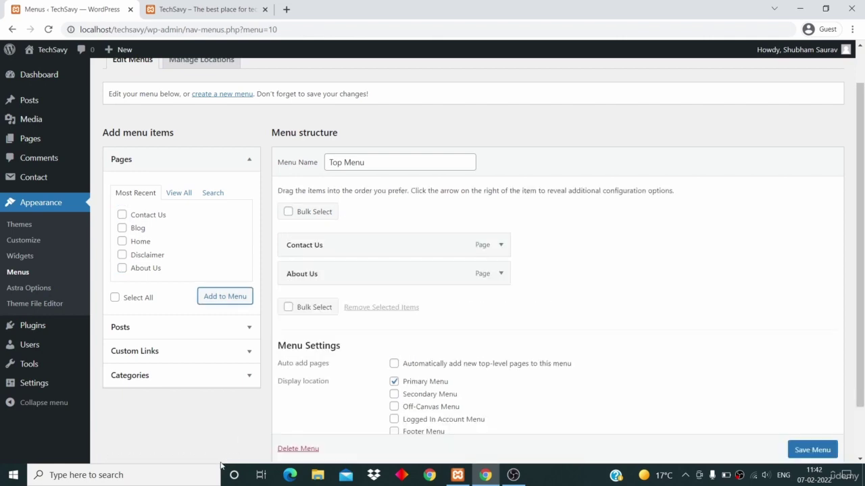
Expand the custom link options and copy the home page address from the open site for the link.
left_click(232, 357)
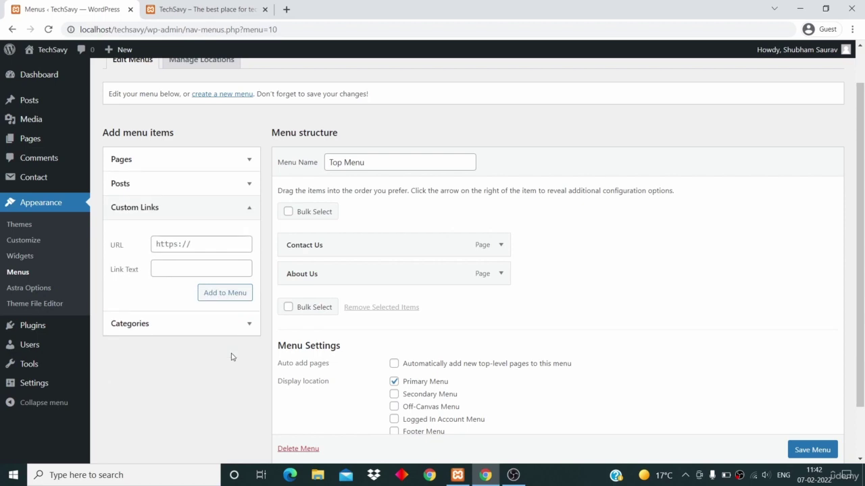
left_click(199, 9)
left_click(169, 28)
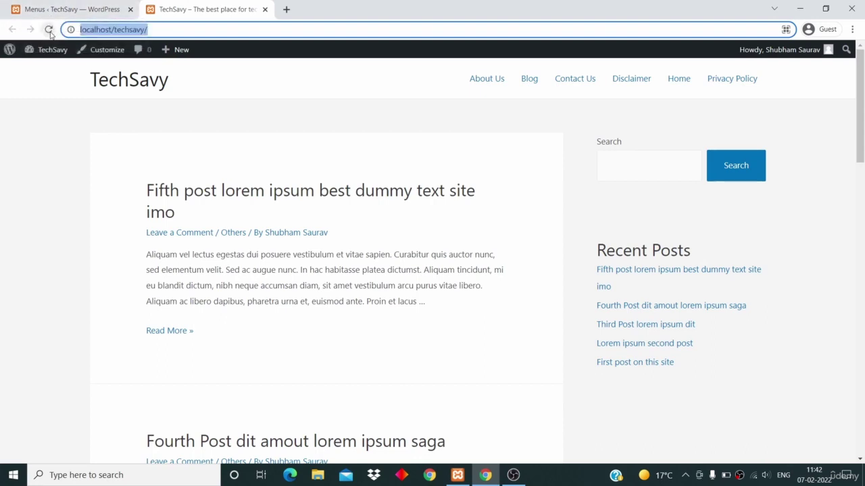
right_click(117, 29)
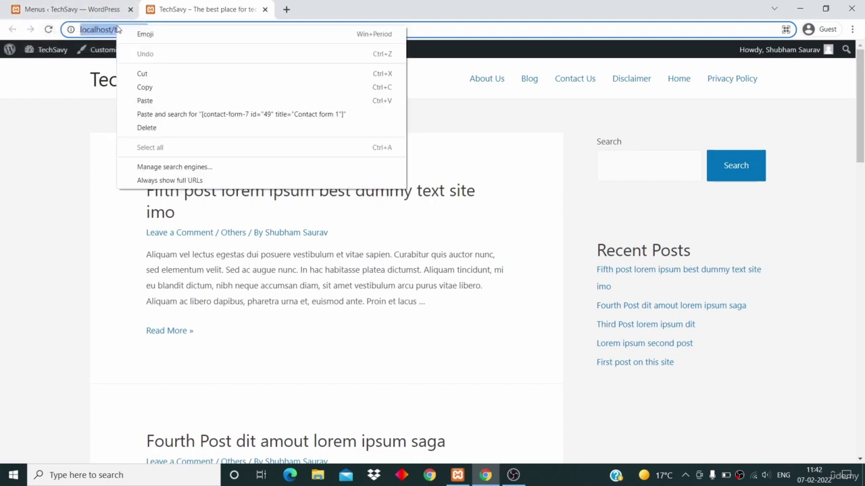
left_click(152, 87)
left_click(61, 8)
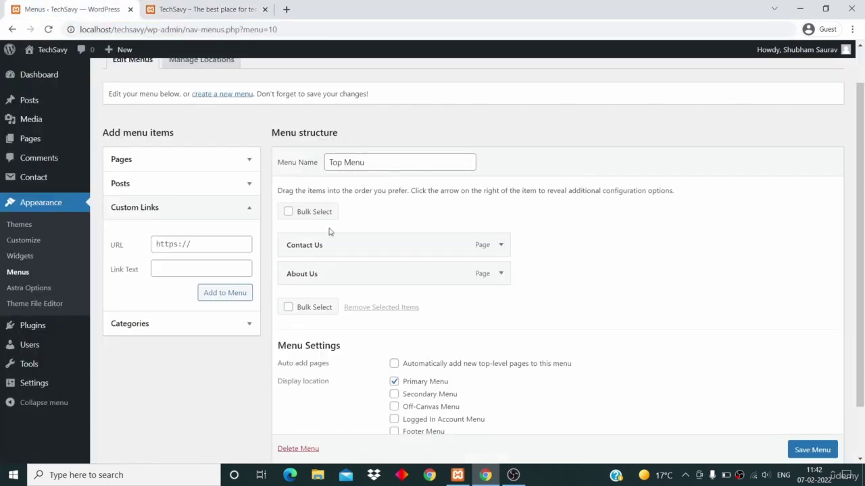
Add a custom link to Top Menu using the copied home page address and the link text "Home".
left_click(201, 246)
right_click(180, 243)
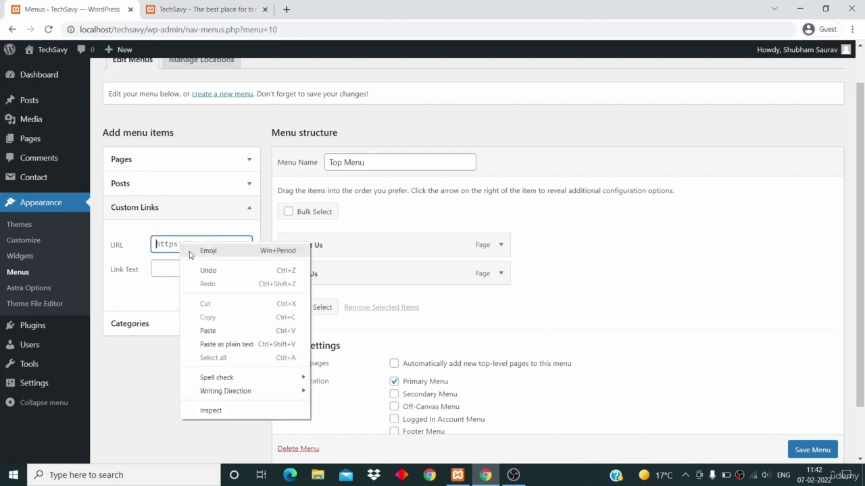
left_click(215, 331)
left_click(169, 271)
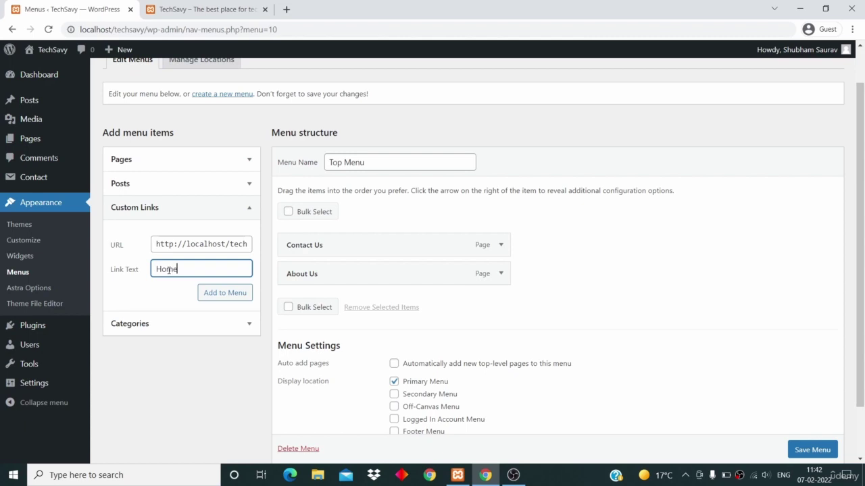
left_click(212, 294)
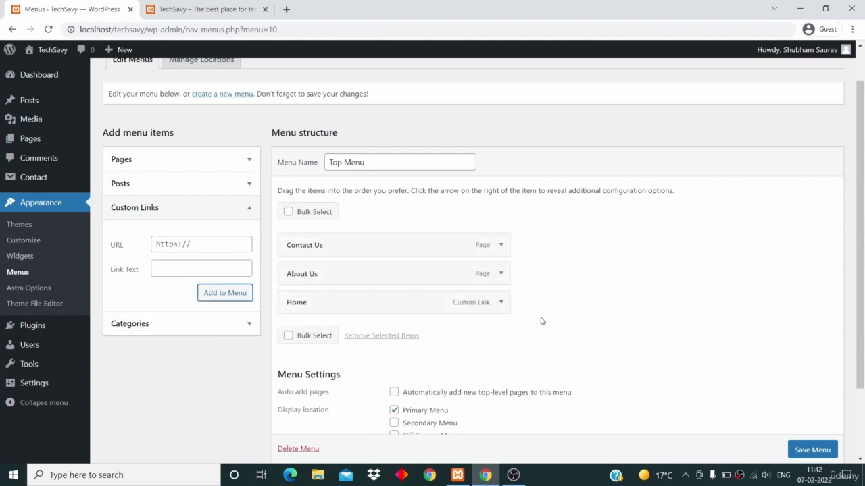
Save Top Menu and reload the site's home page to check its header navigation.
scroll(541, 321, "down", 1)
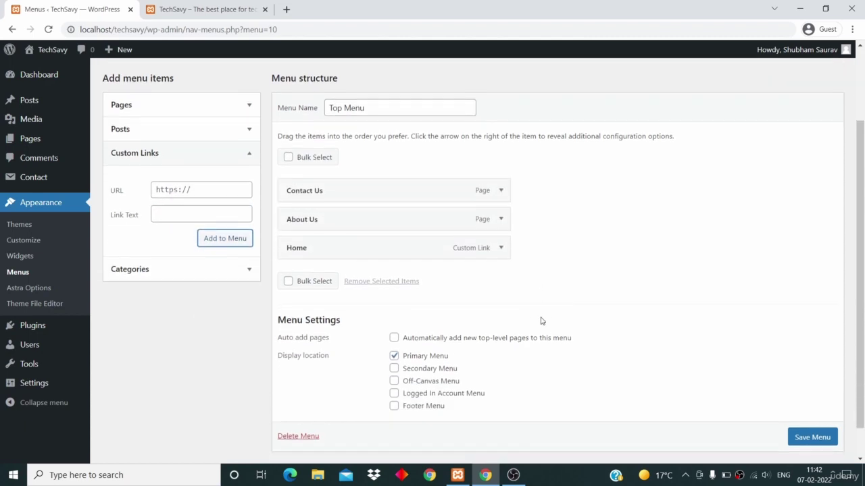
scroll(805, 436, "down", 1)
left_click(805, 420)
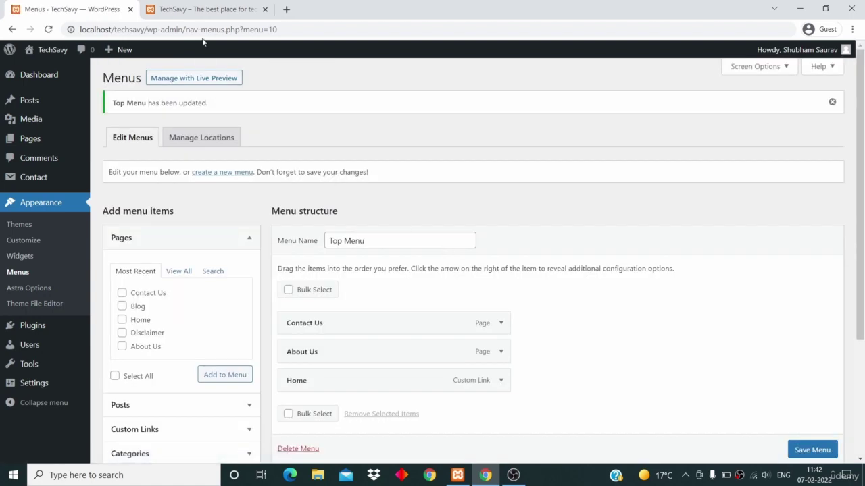
left_click(196, 11)
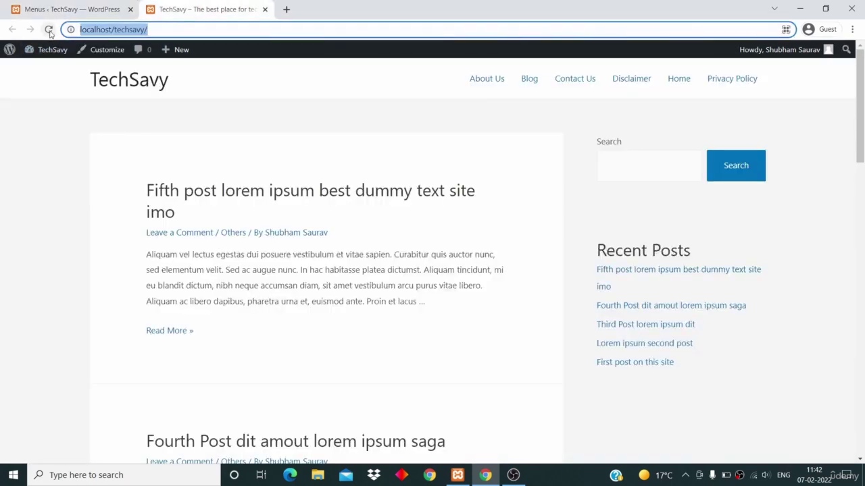
left_click(49, 29)
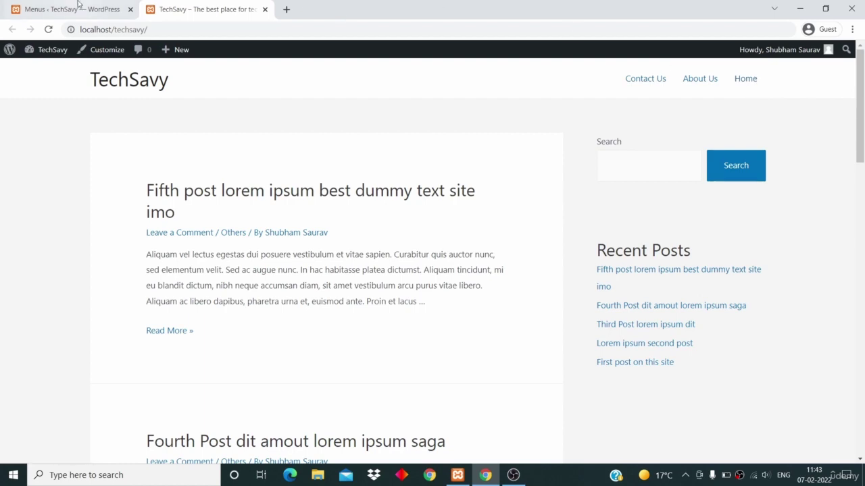
Reorder the Top Menu items to Home, About Us, Contact Us and save the menu.
left_click(59, 9)
scroll(403, 299, "down", 2)
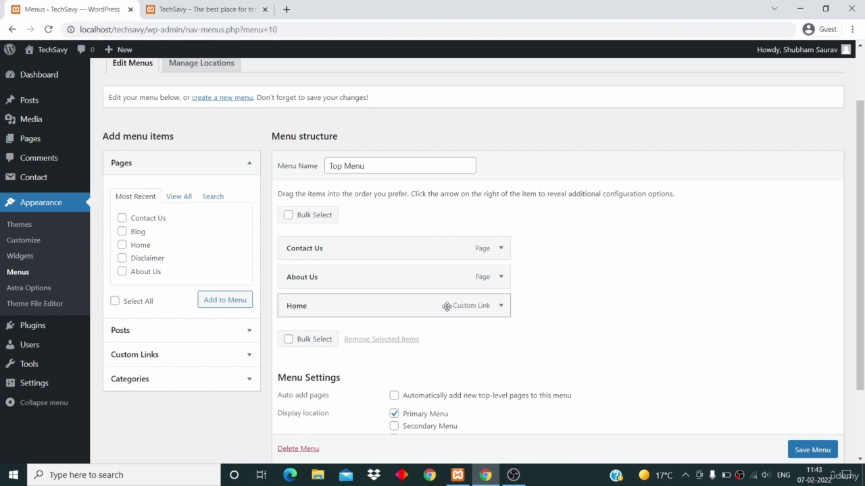
left_click_drag(447, 307, 439, 240)
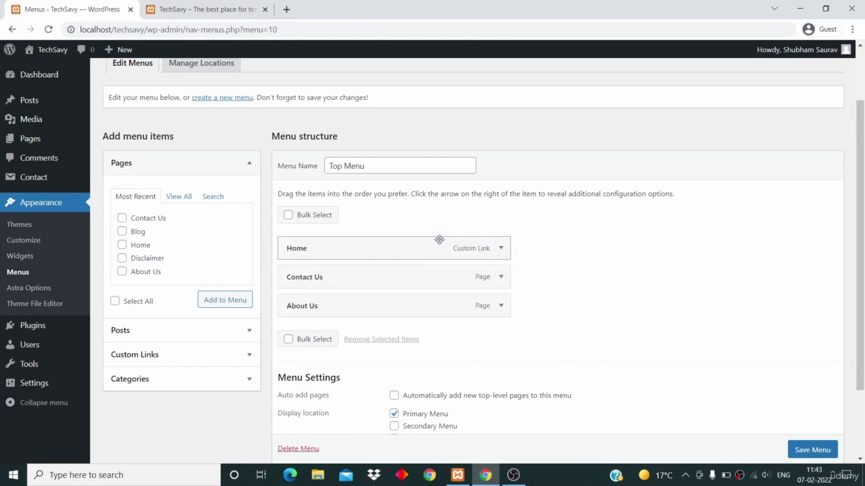
left_click_drag(408, 304, 409, 276)
scroll(569, 286, "down", 1)
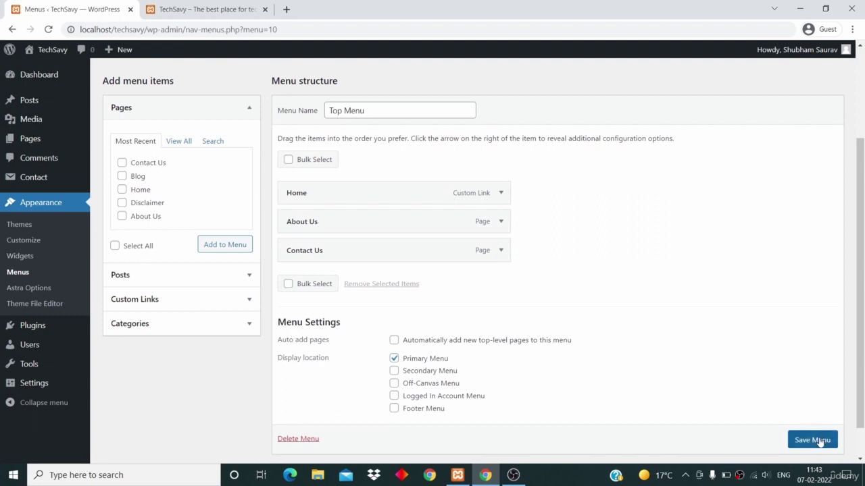
scroll(819, 441, "down", 1)
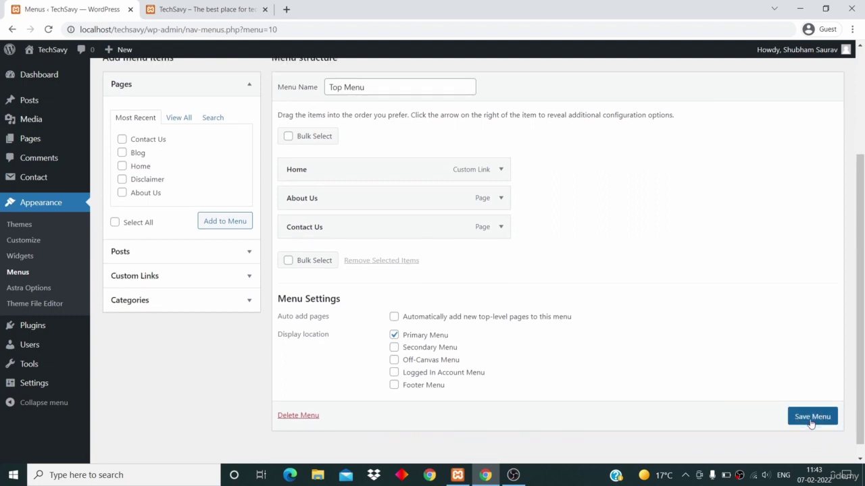
left_click(811, 420)
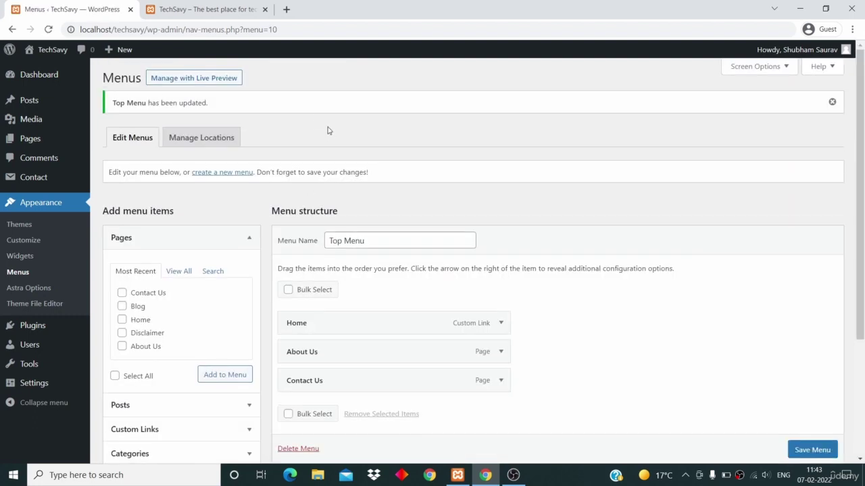
Reload the site's home page to check the reordered header navigation, and return to the menu editor.
left_click(226, 14)
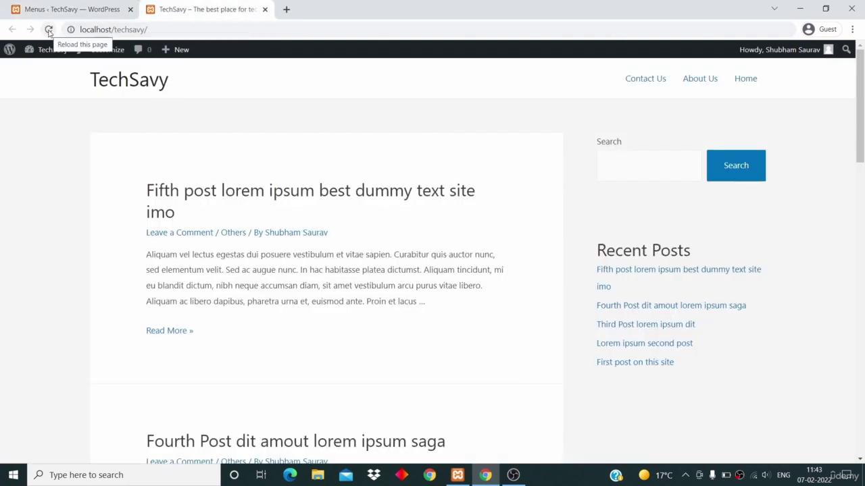
left_click(49, 30)
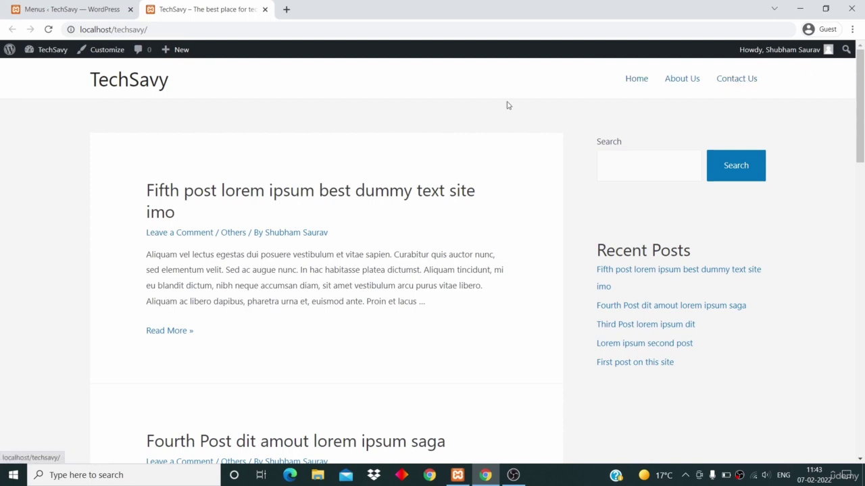
left_click(68, 12)
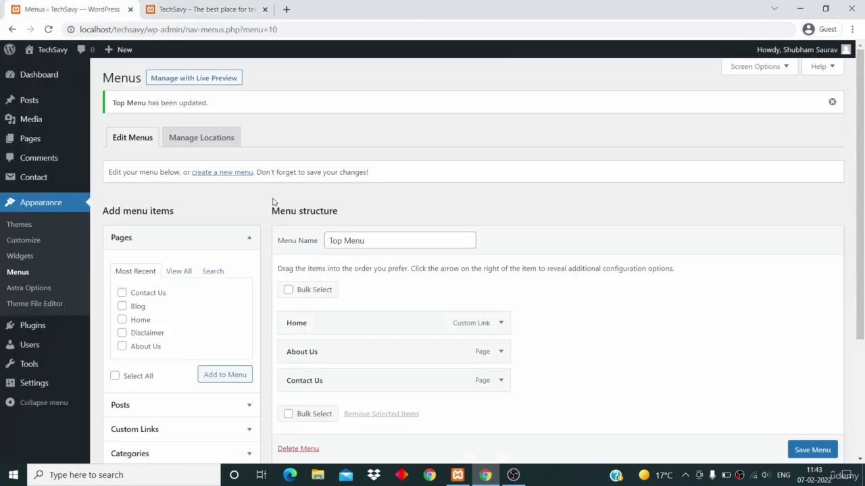
Add the Tech category to Top Menu as a new menu item.
scroll(273, 202, "down", 2)
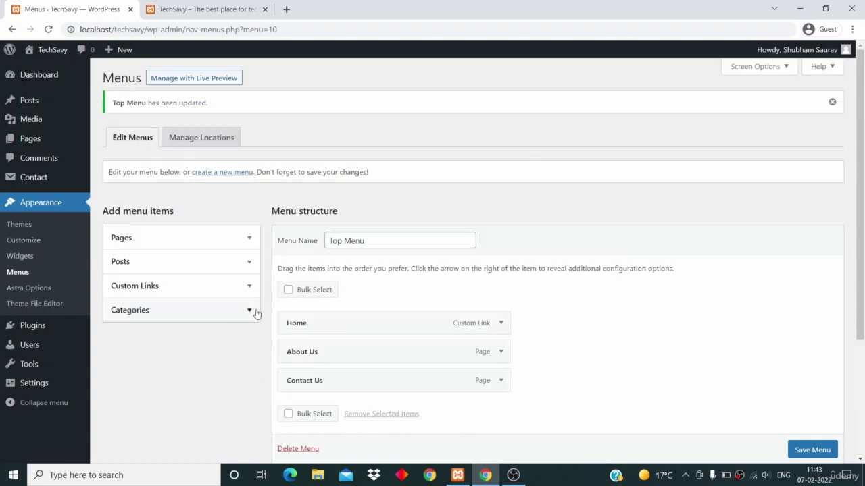
left_click(251, 313)
scroll(281, 344, "down", 1)
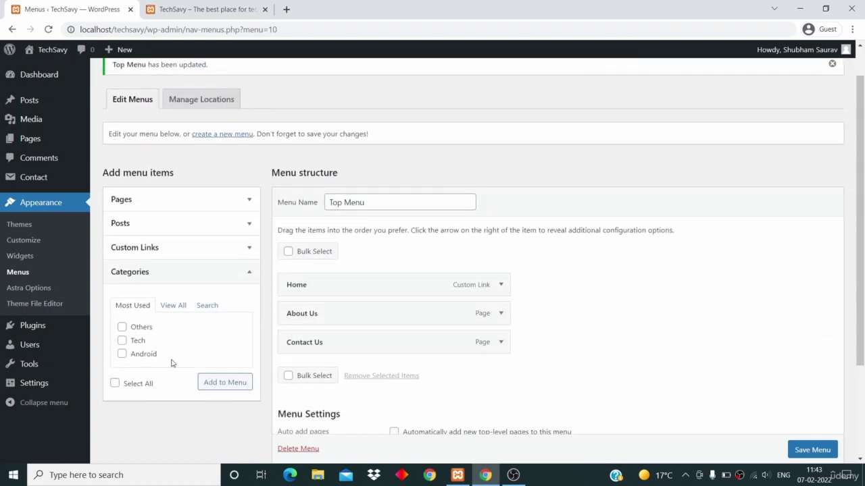
left_click(122, 341)
left_click(224, 383)
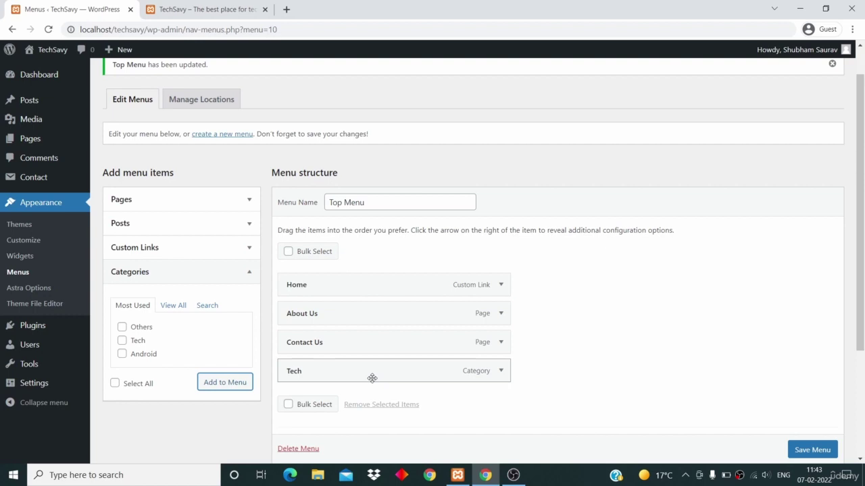
Move the Tech item directly below Home as a top-level item and save Top Menu.
right_click(341, 346)
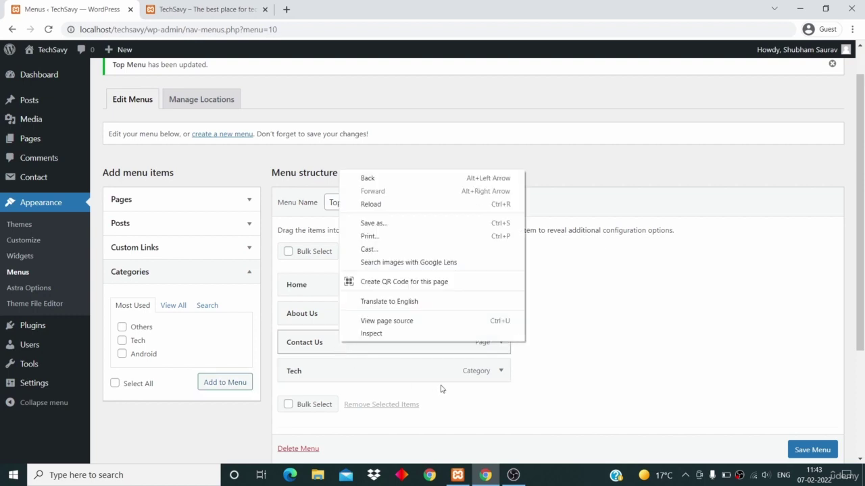
left_click(530, 368)
left_click_drag(473, 377, 351, 316)
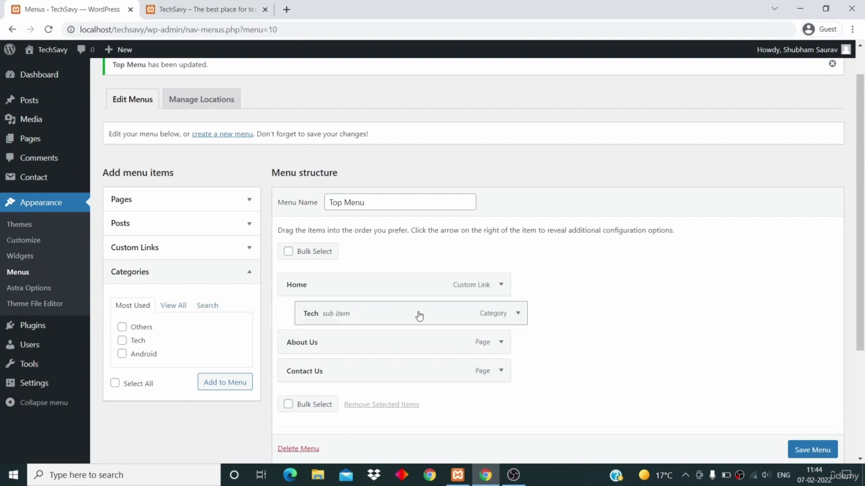
left_click_drag(419, 316, 360, 314)
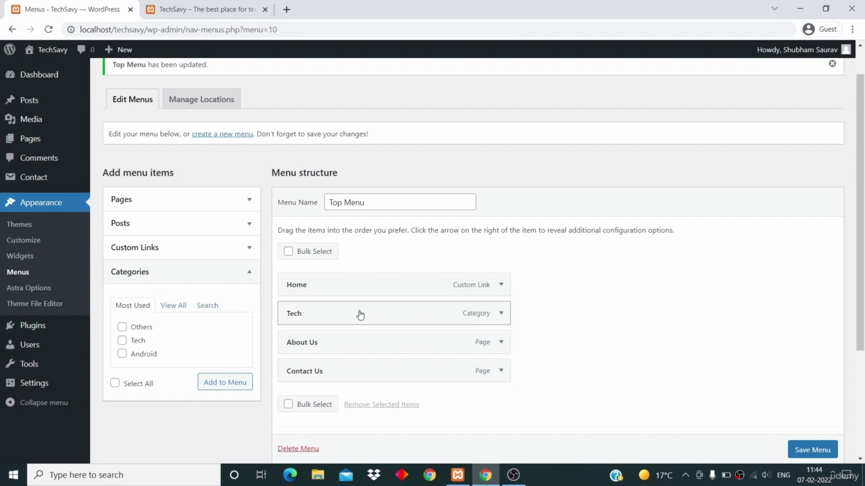
scroll(546, 322, "down", 1)
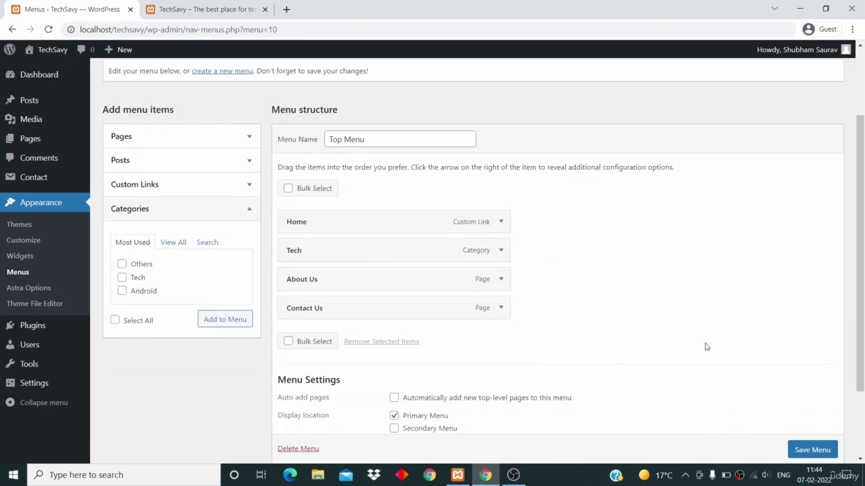
scroll(802, 453, "down", 1)
left_click(804, 451)
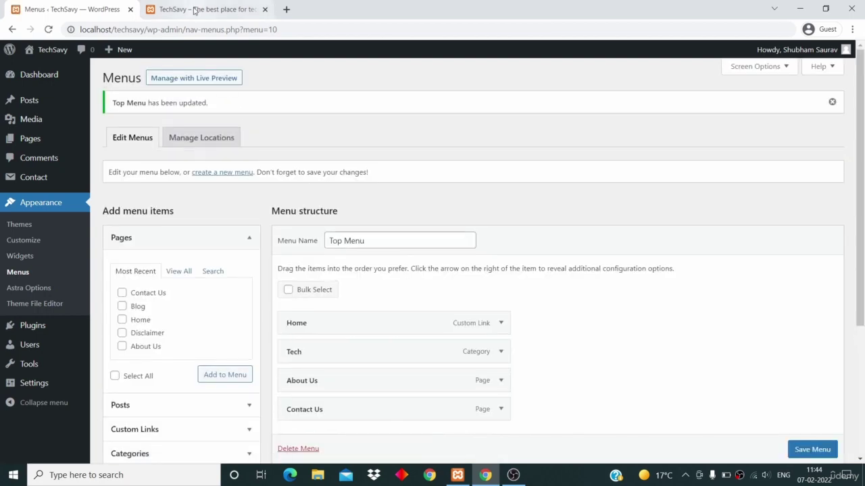
Reload the site's home page to check the Tech item in the header, and return to the menu editor.
left_click(199, 12)
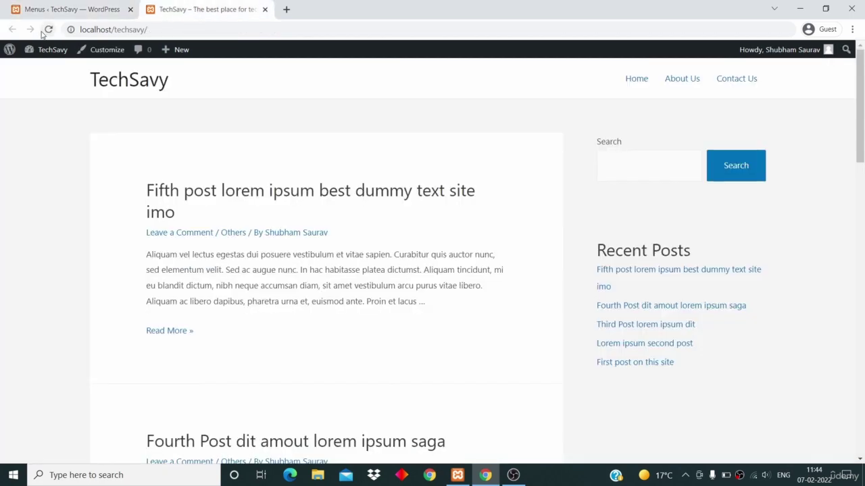
left_click(48, 30)
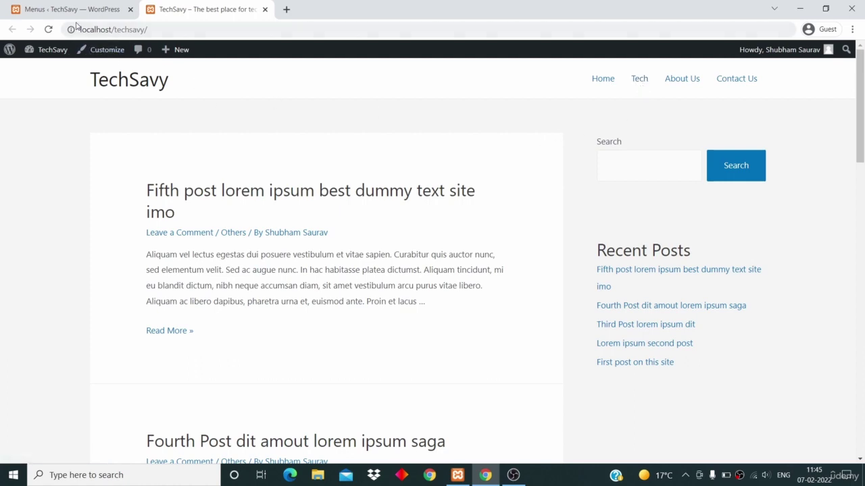
left_click(51, 14)
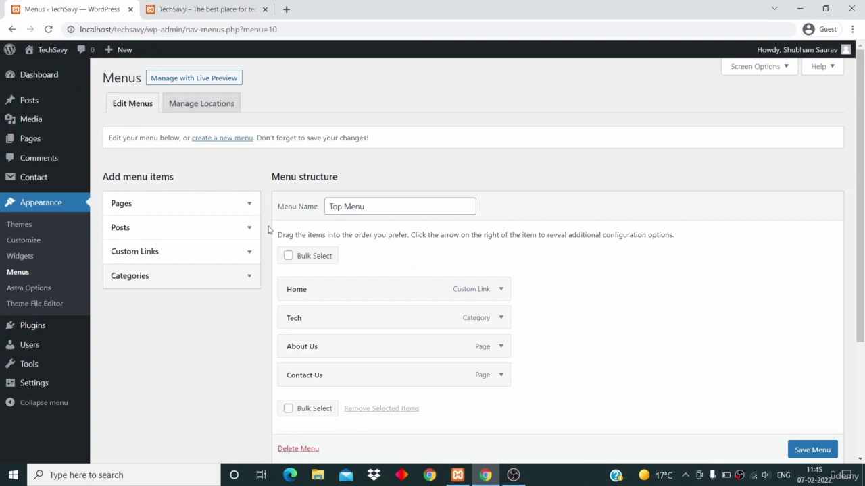
Add the Android category to Top Menu as a new menu item.
scroll(268, 231, "down", 2)
left_click(223, 192)
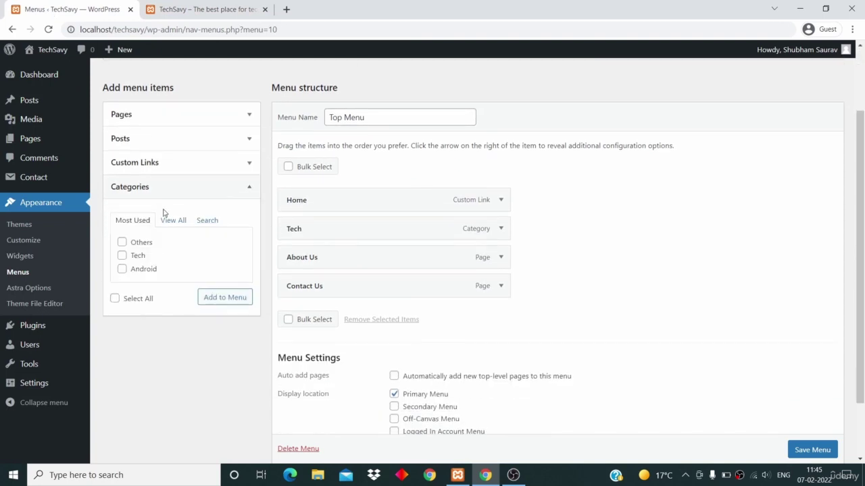
left_click(215, 302)
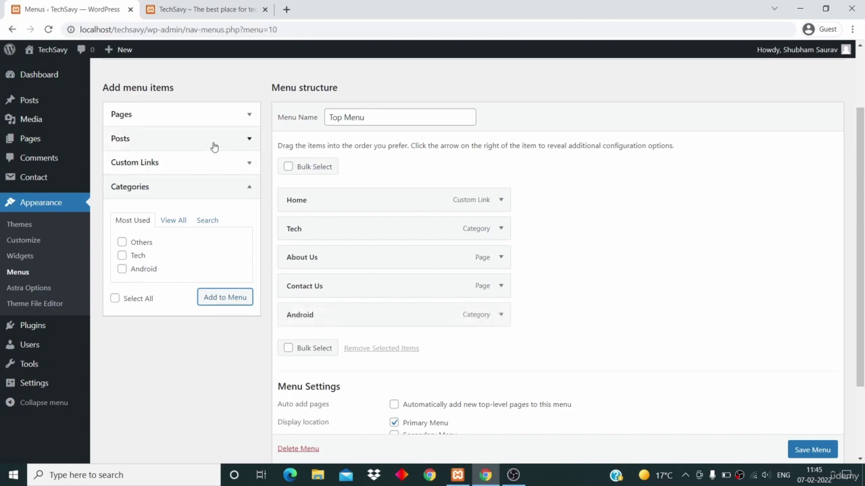
Examine which pages and posts can be added as menu items, and collapse both lists.
left_click(237, 119)
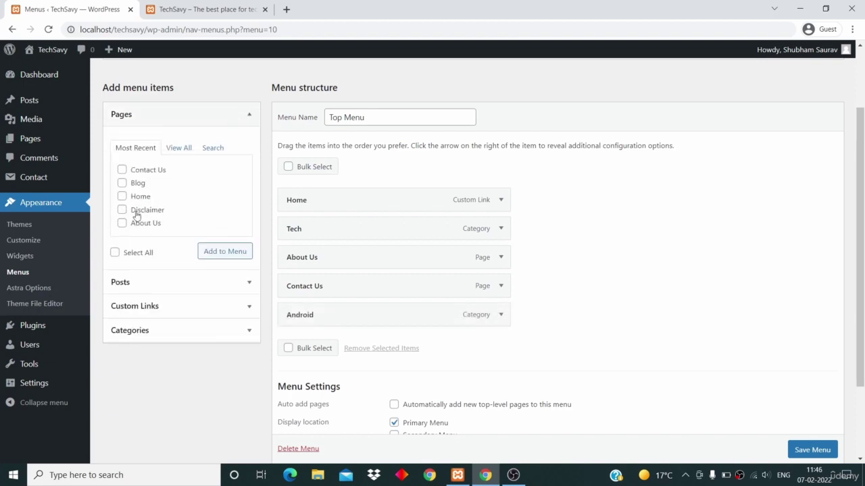
left_click(226, 116)
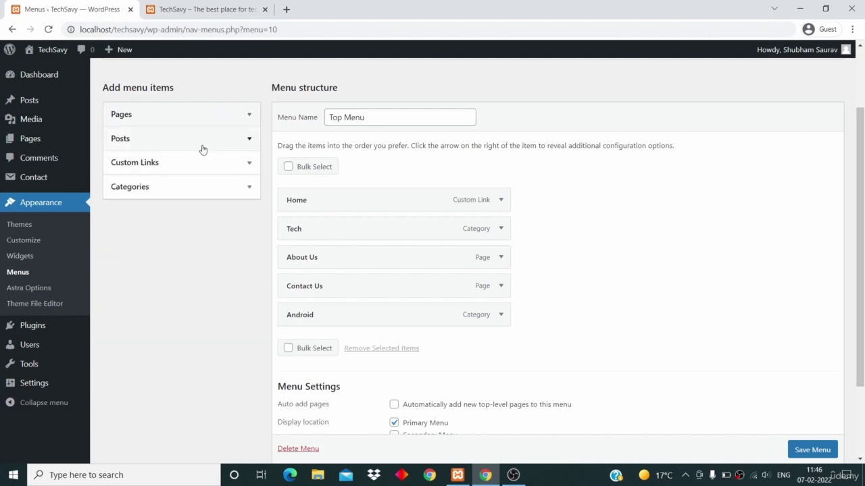
left_click(206, 142)
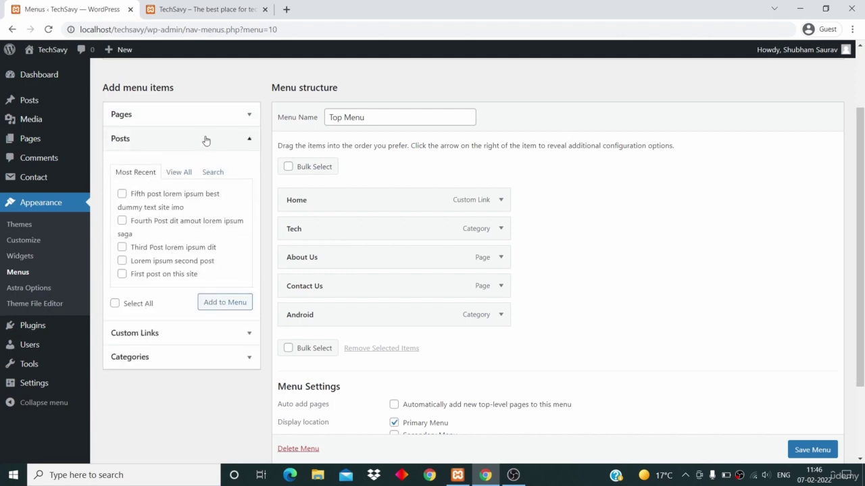
left_click(230, 143)
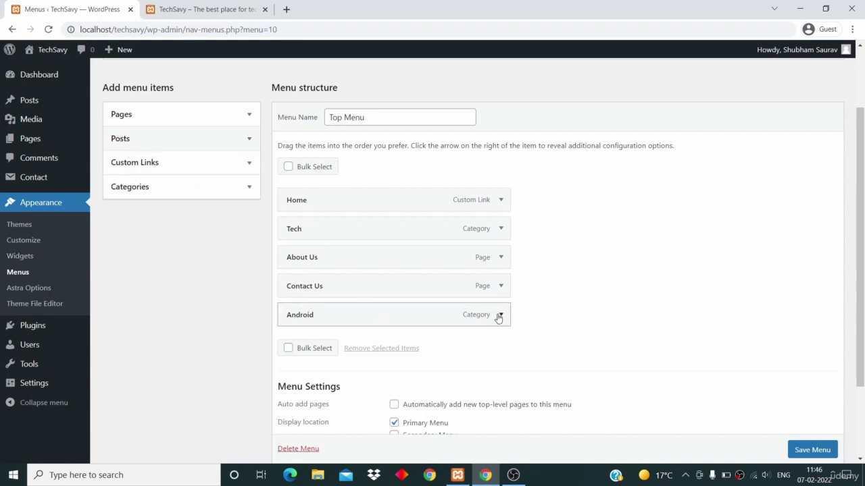
Nest the Android item under Tech as a sub item and save Top Menu.
left_click_drag(482, 314, 590, 254)
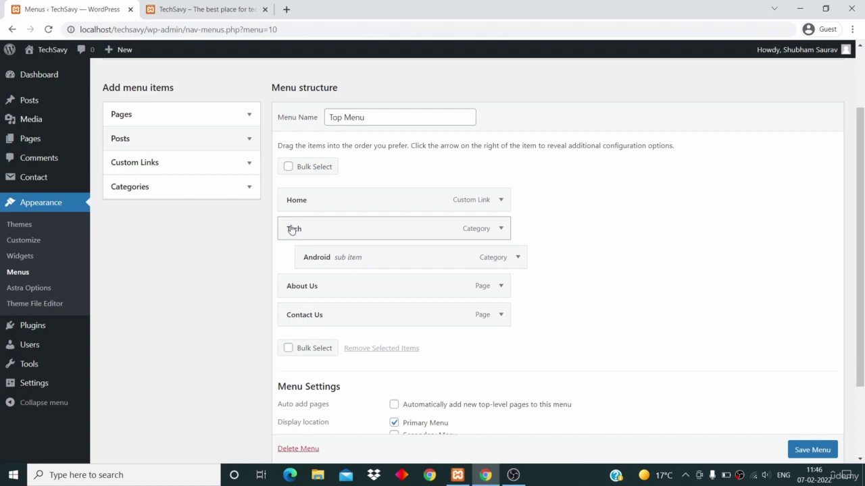
scroll(310, 235, "down", 1)
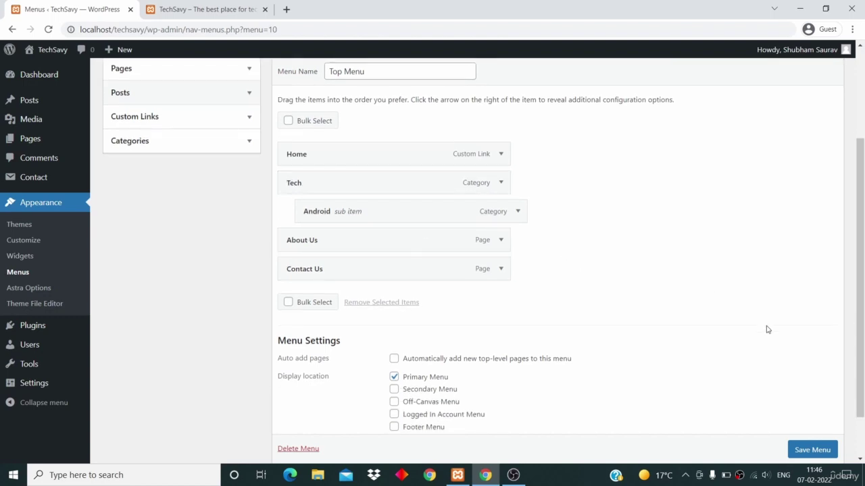
left_click(805, 450)
scroll(805, 449, "down", 1)
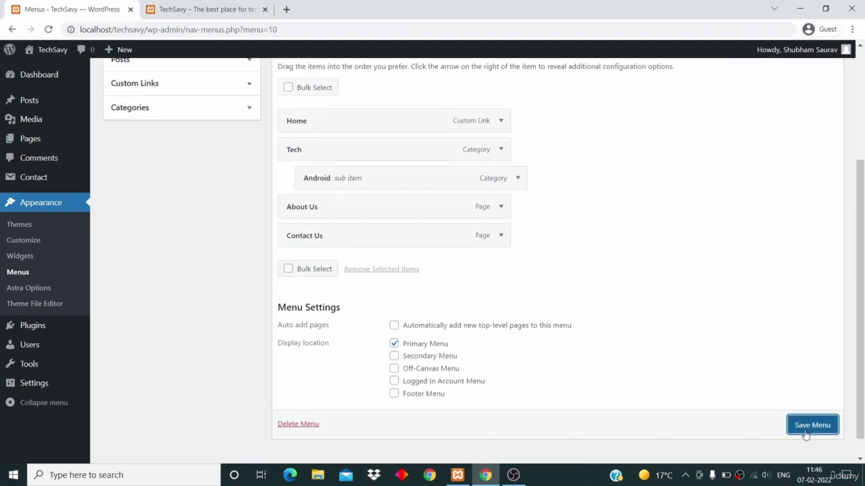
left_click(805, 435)
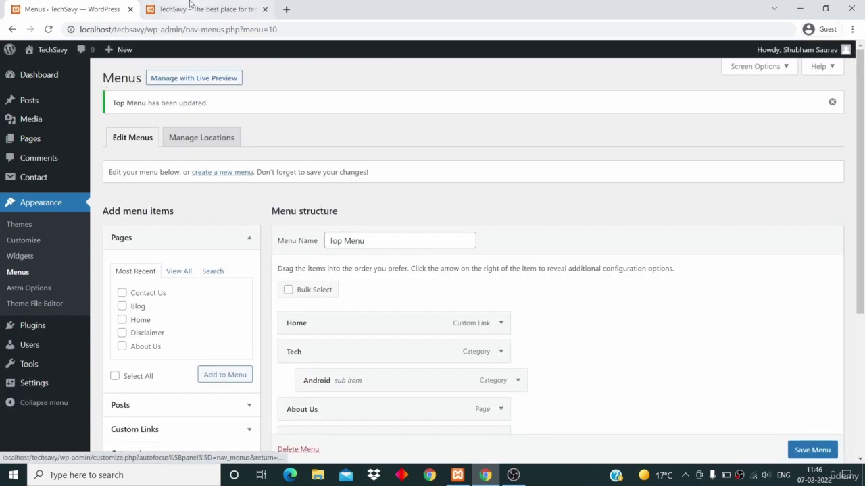
Reload the site's home page and reveal the Tech submenu in the header navigation.
left_click(193, 9)
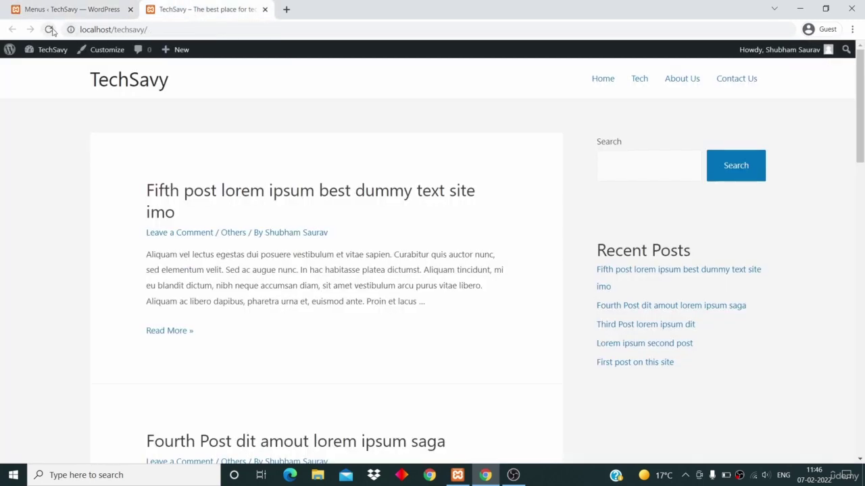
left_click(48, 29)
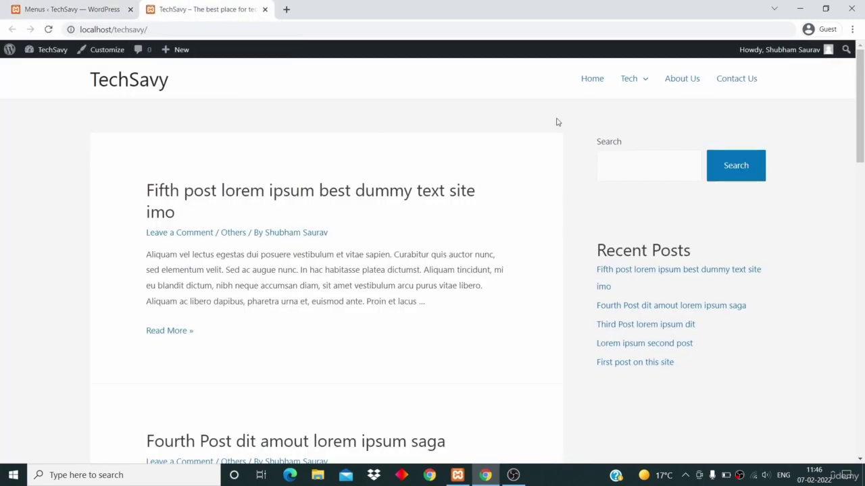
mouse_move(645, 79)
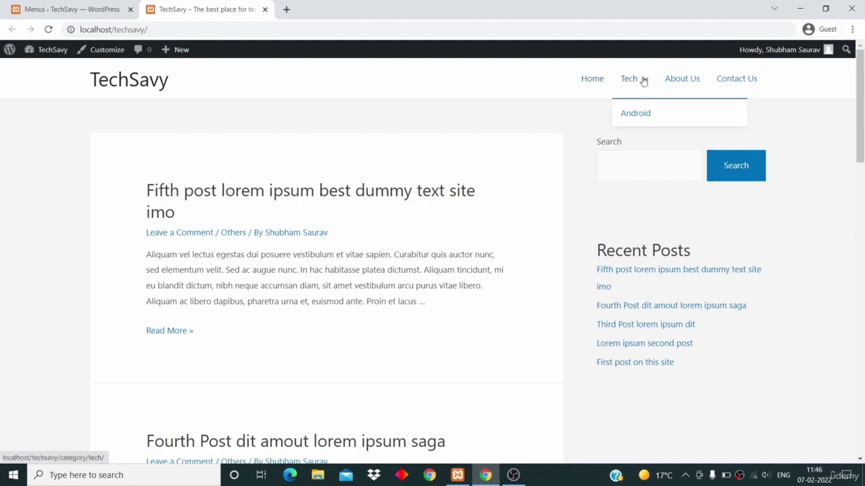